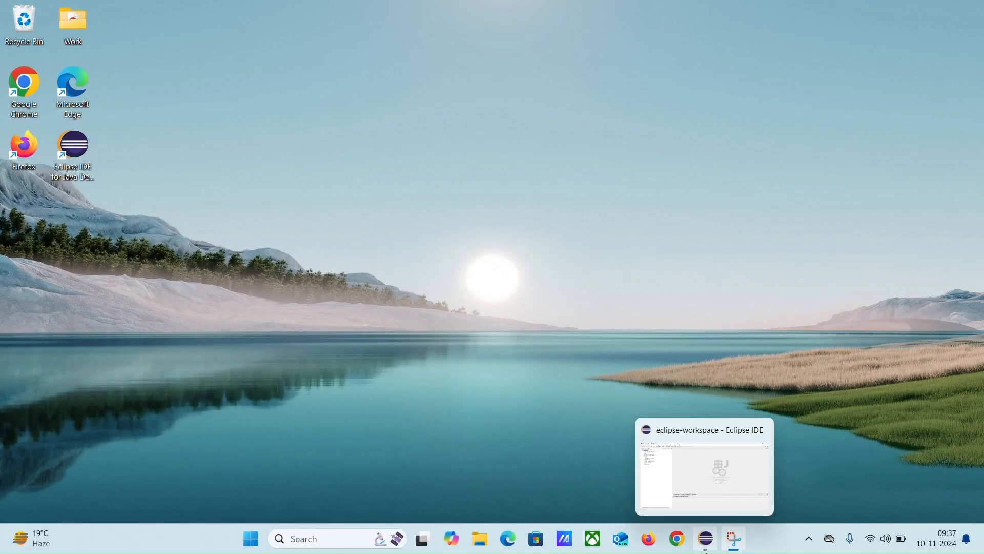
Switch to Eclipse, collapse the driver folder, and search the Eclipse Marketplace for TestNG
click(707, 539)
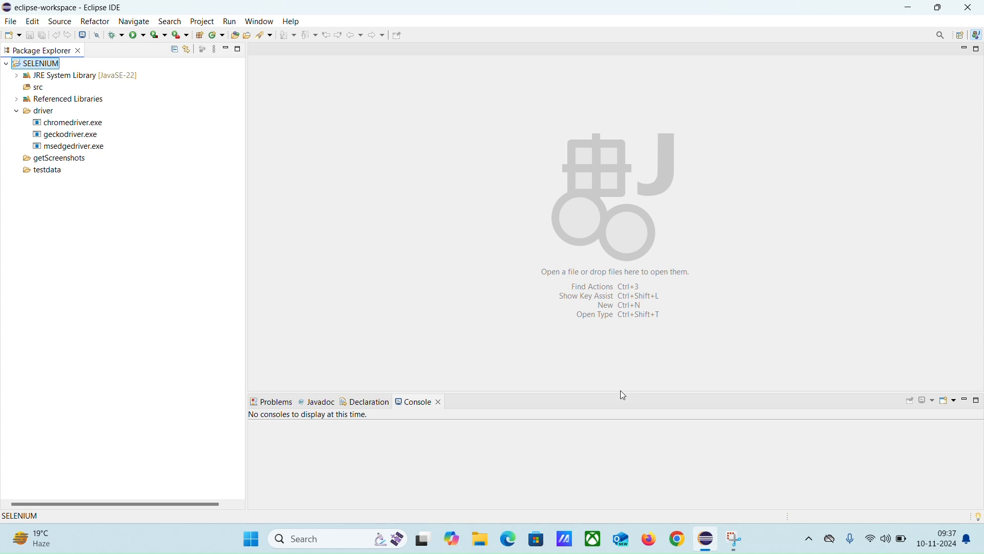
click(16, 110)
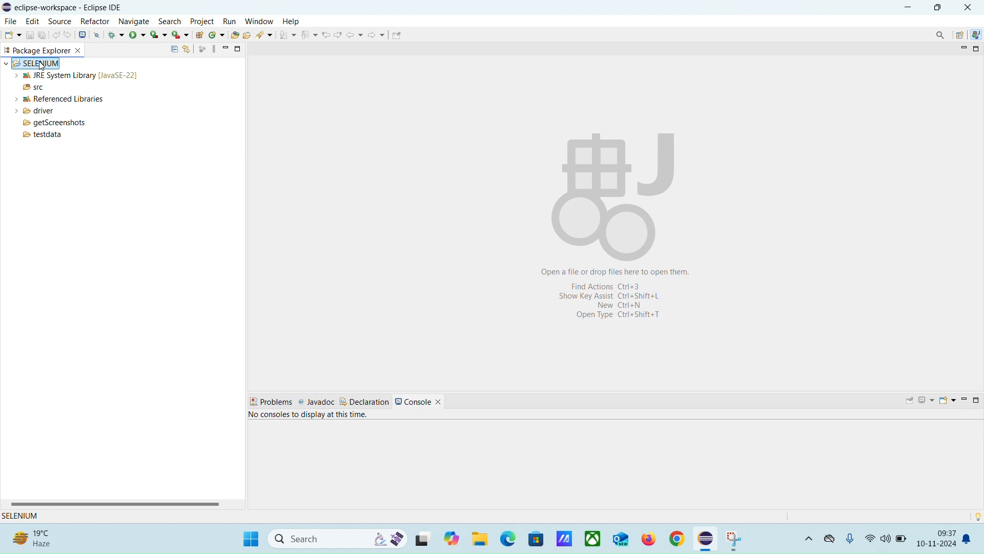
click(291, 22)
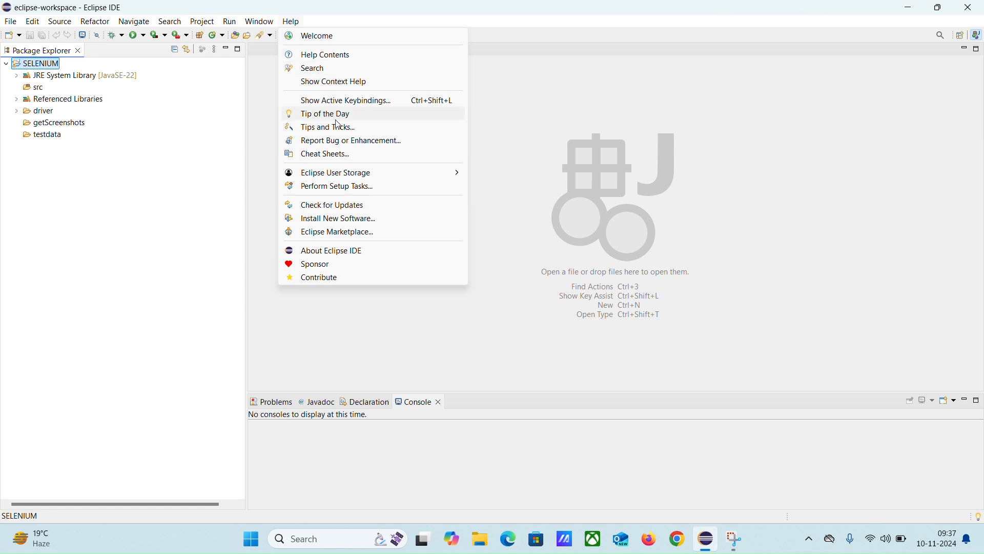
click(330, 237)
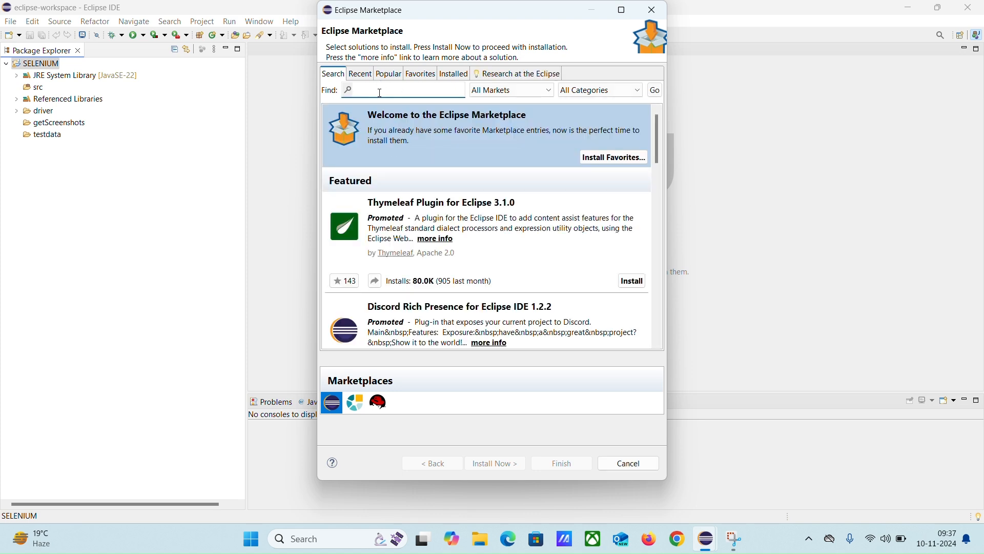
text(TestNG)
click(655, 90)
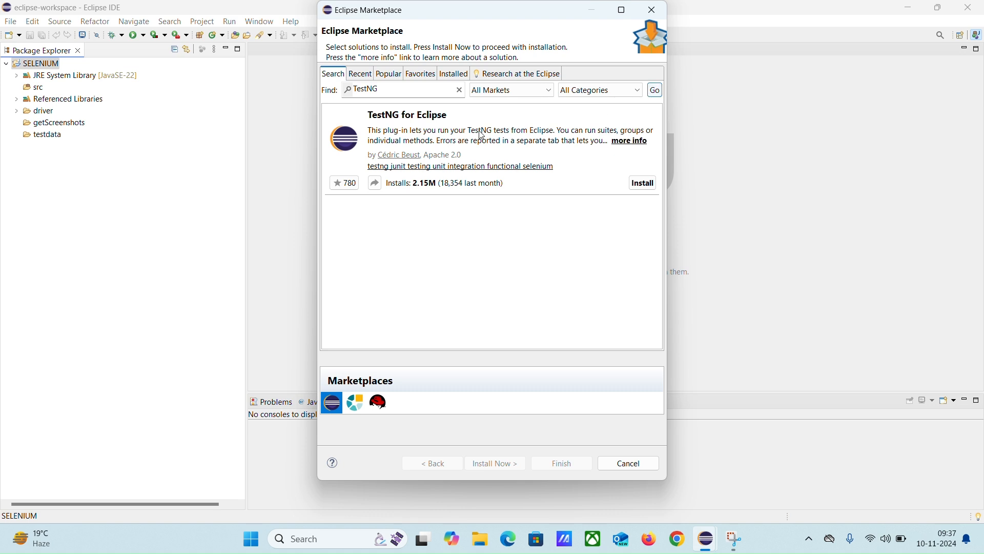
Start installing TestNG for Eclipse with its optional M2E (Maven) Integration and accept the Apache License terms
click(644, 184)
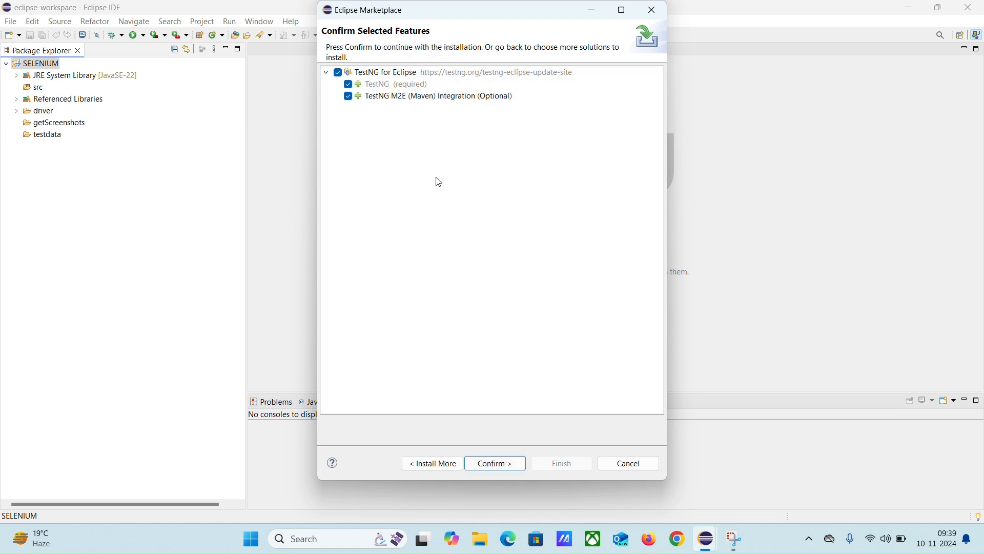
click(501, 468)
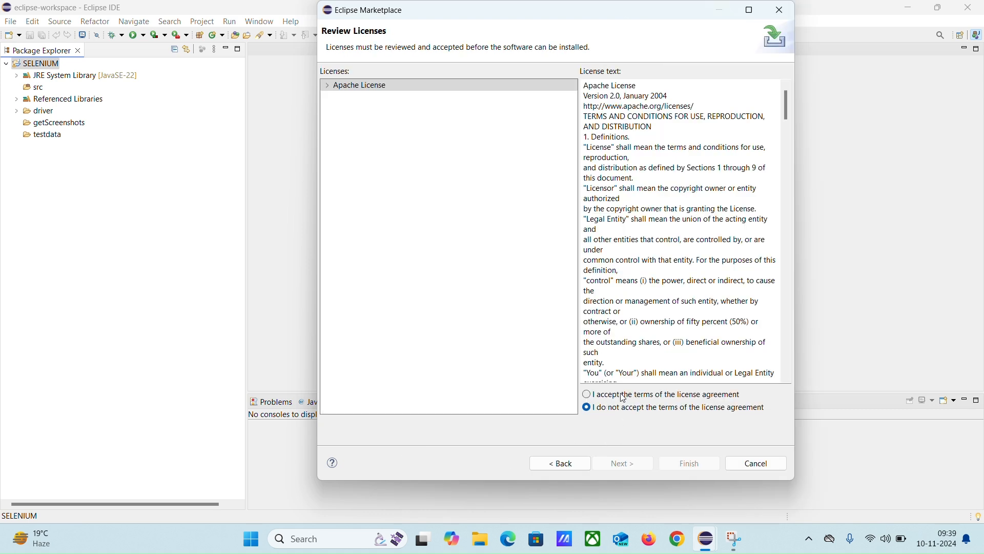
click(593, 396)
click(691, 466)
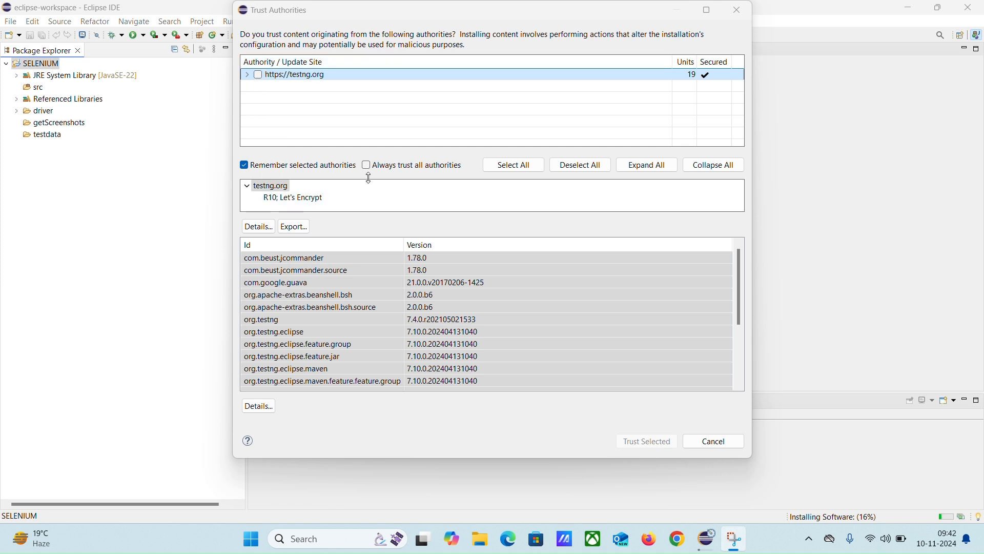
click(521, 169)
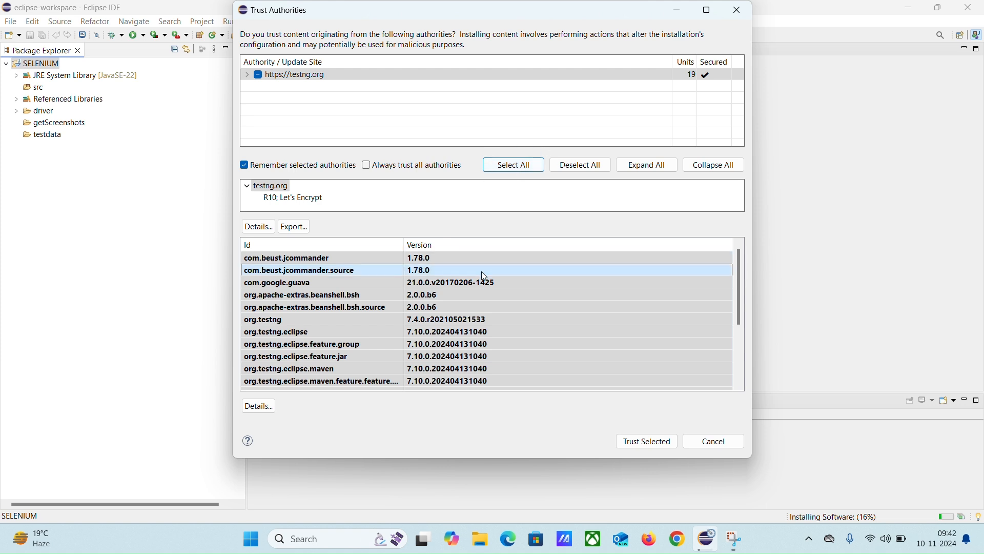
click(639, 444)
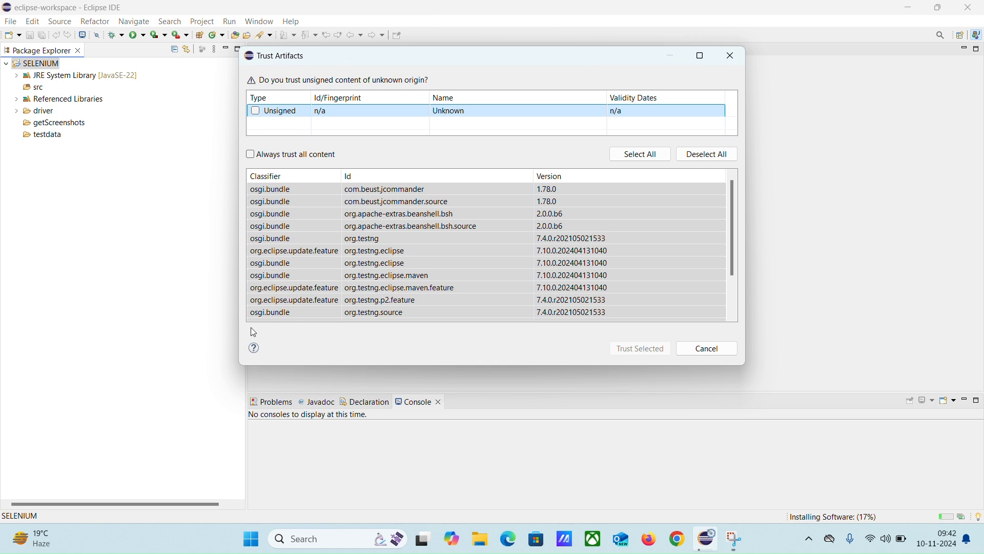
click(251, 155)
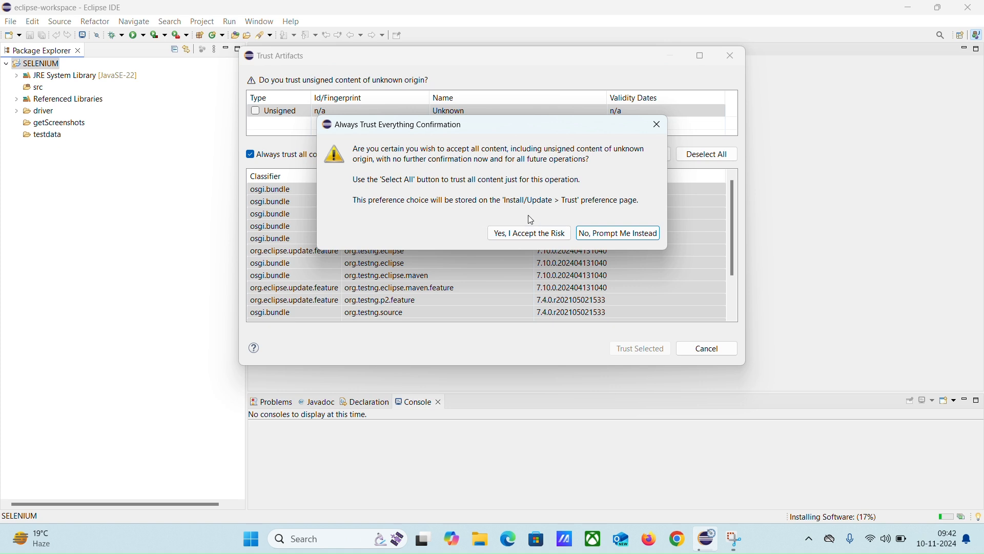
click(517, 234)
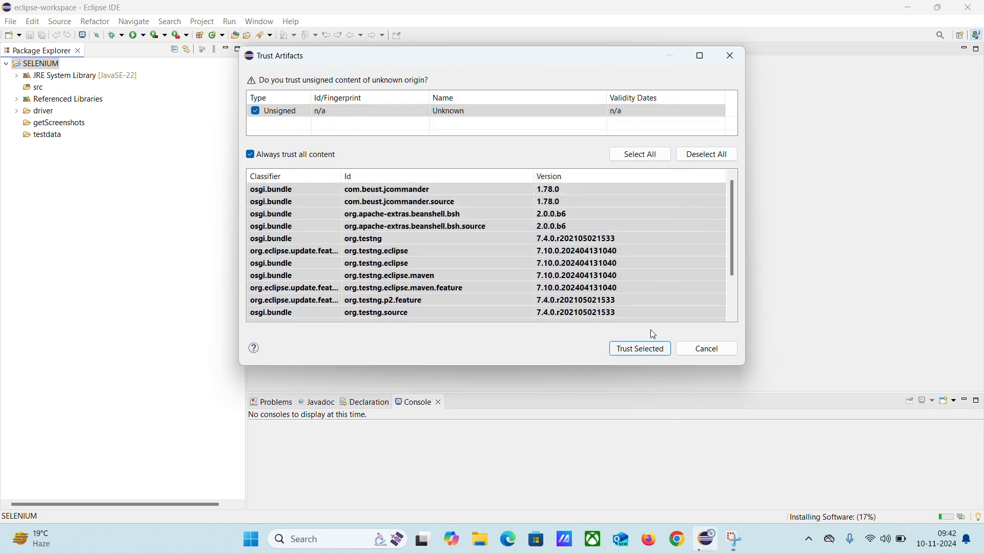
click(647, 352)
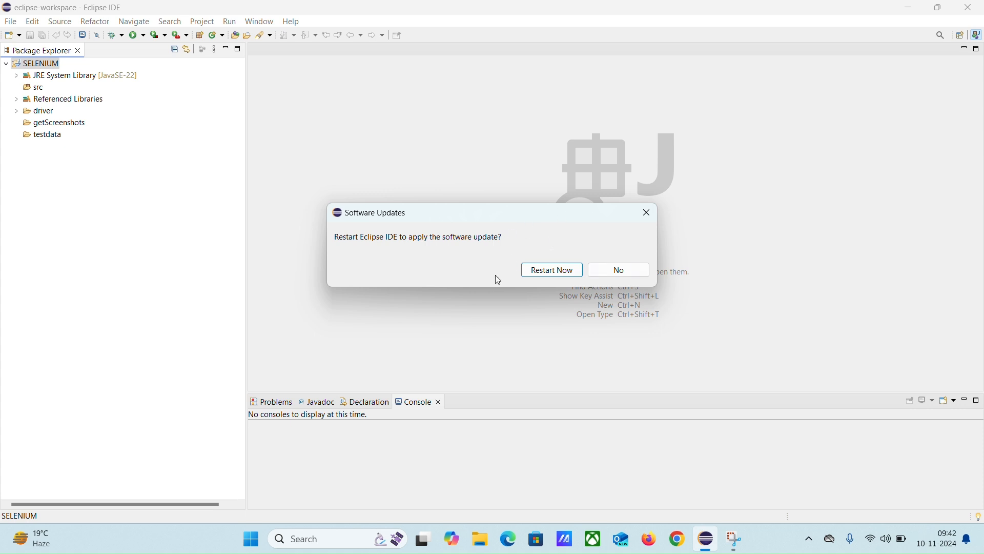
click(550, 270)
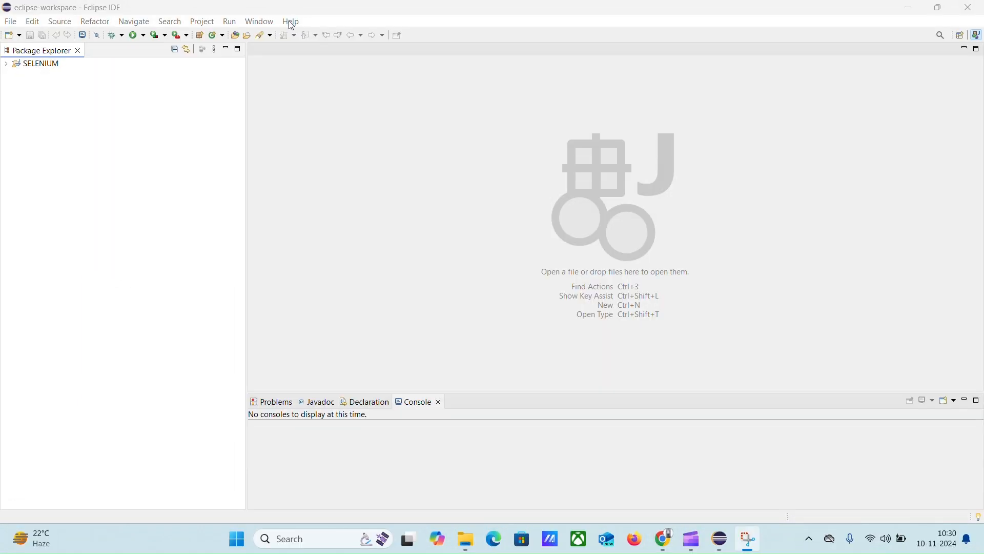
Look up TestNG in the Eclipse Marketplace to check its installation status, and close the Marketplace
click(292, 23)
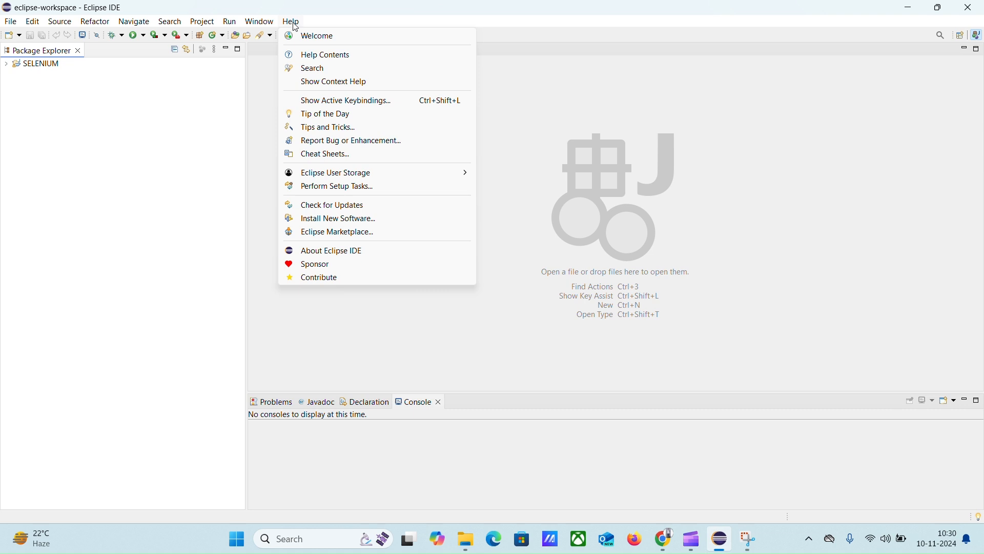
click(329, 232)
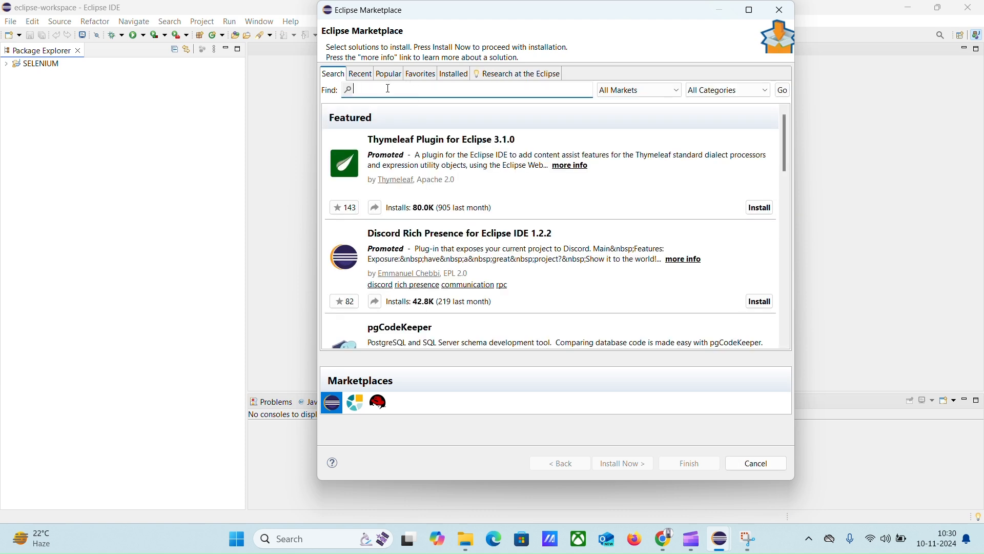
text(TestNG)
click(782, 91)
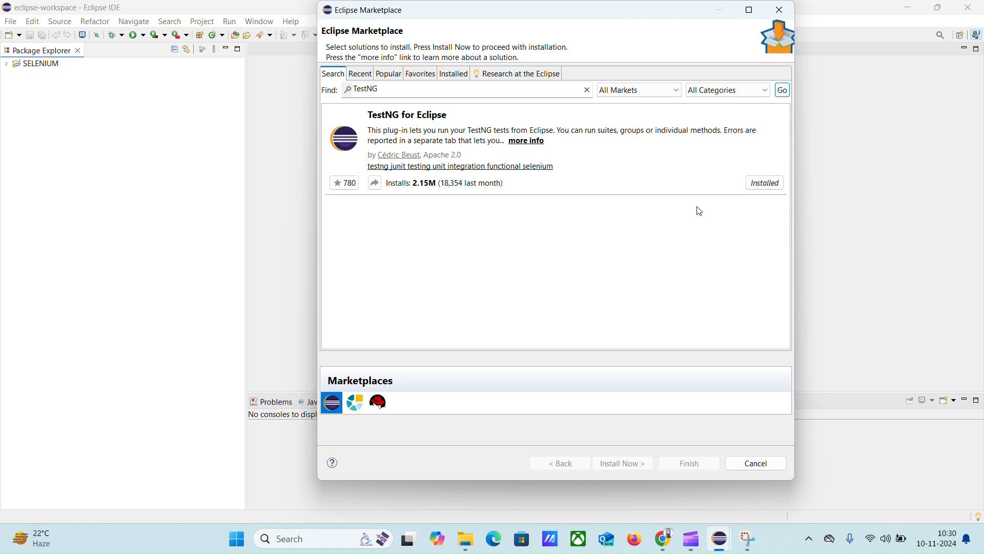
click(781, 17)
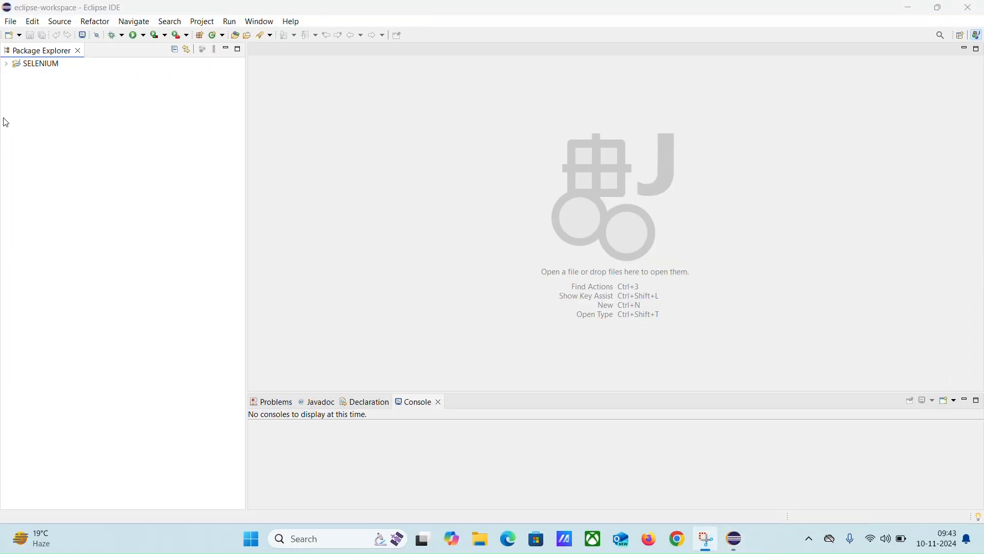
Add the default TestNG library to the SELENIUM project's build path and close Eclipse
click(9, 67)
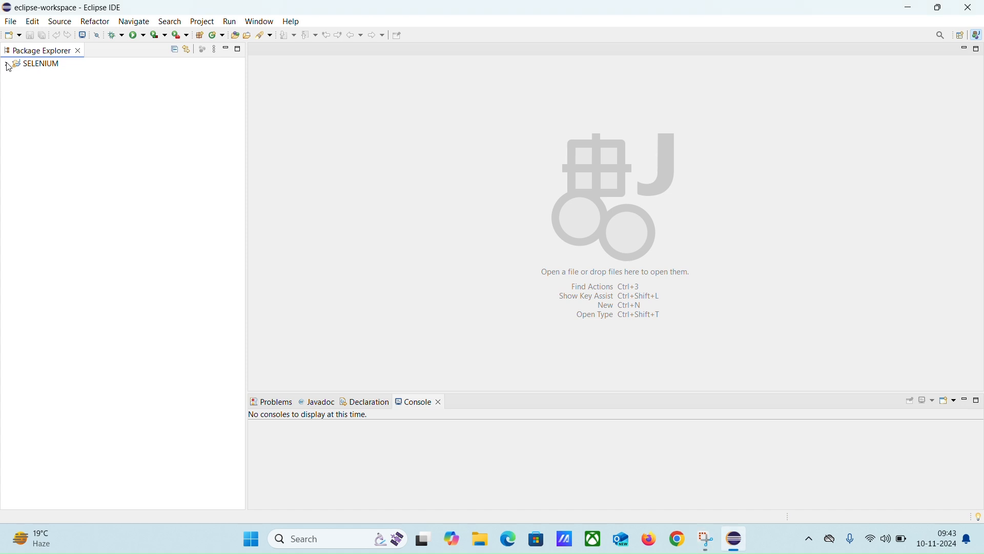
click(7, 64)
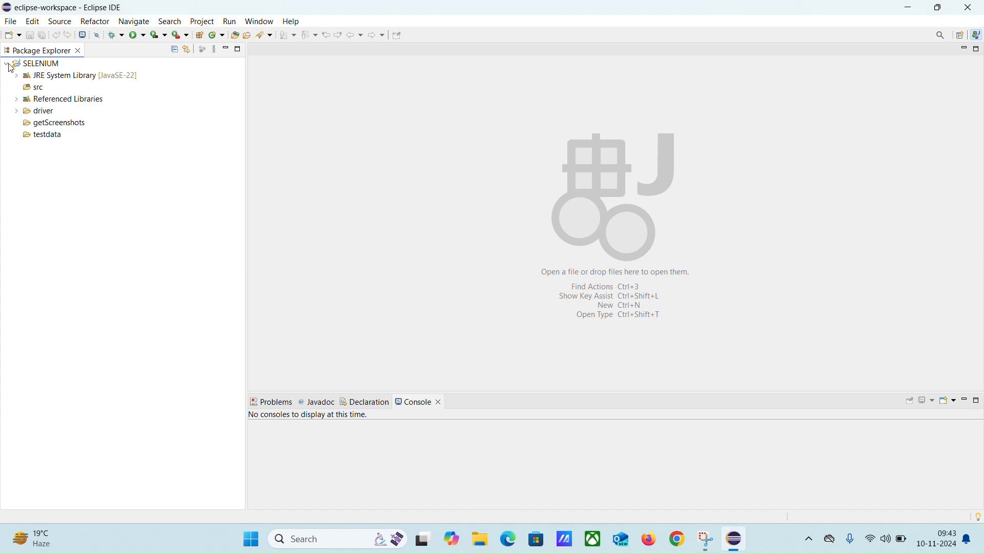
click(43, 67)
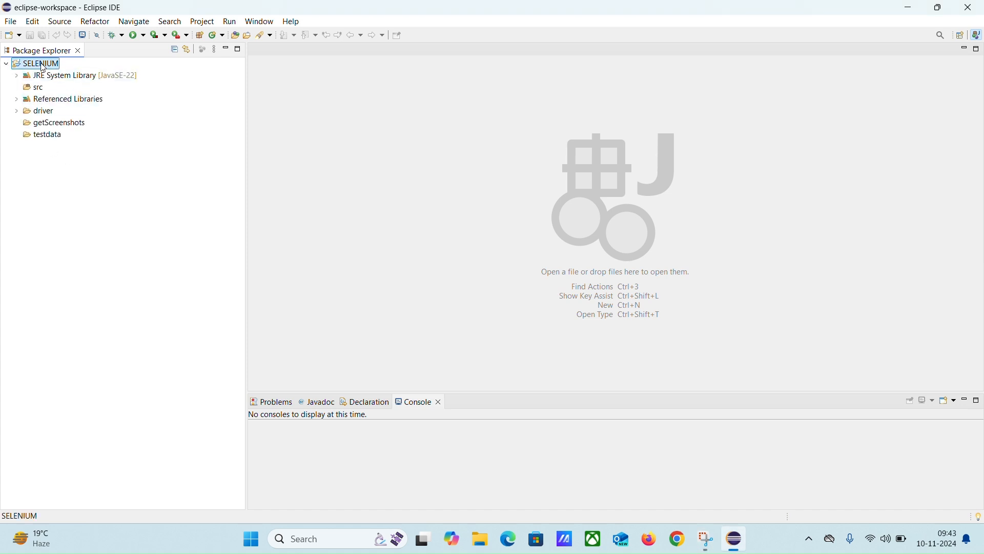
right_click(43, 67)
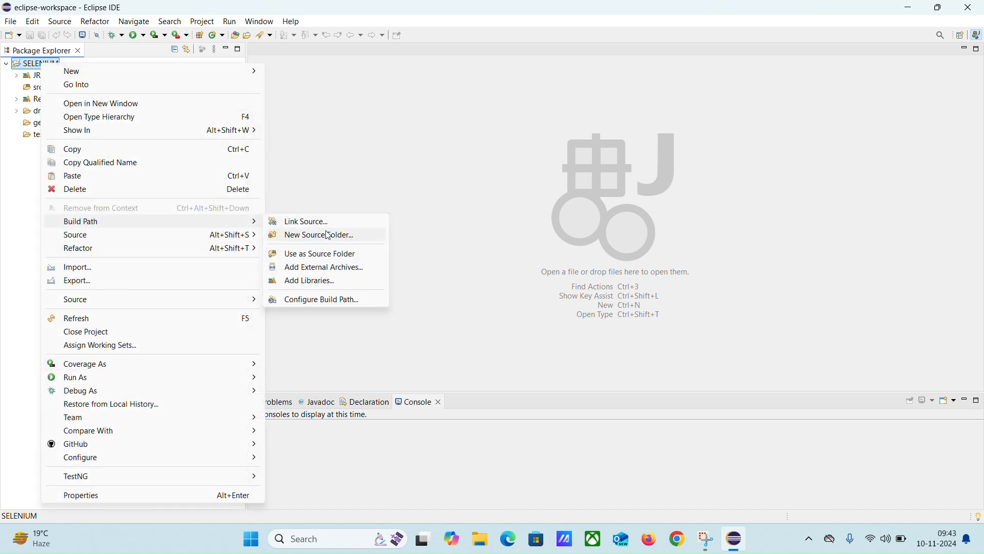
click(313, 281)
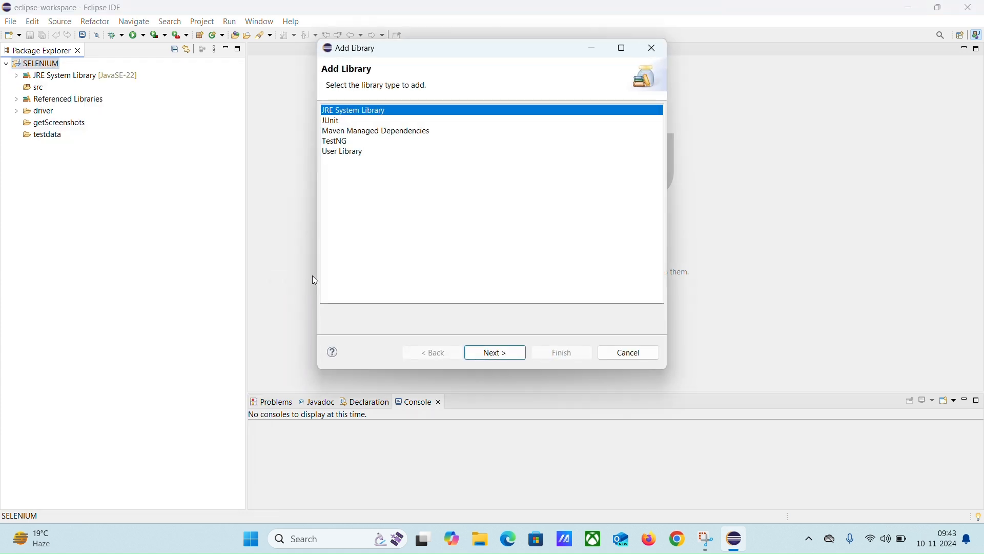
click(338, 144)
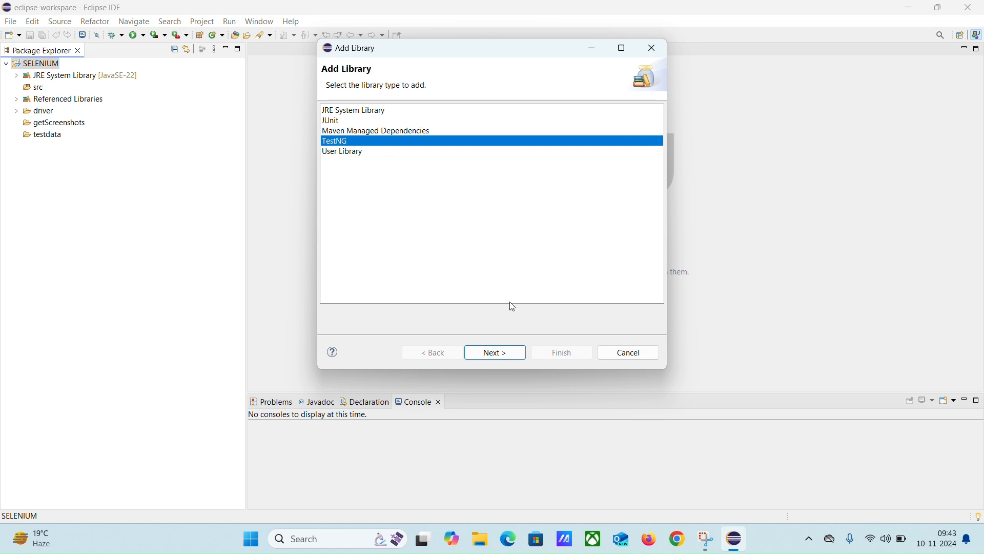
click(490, 355)
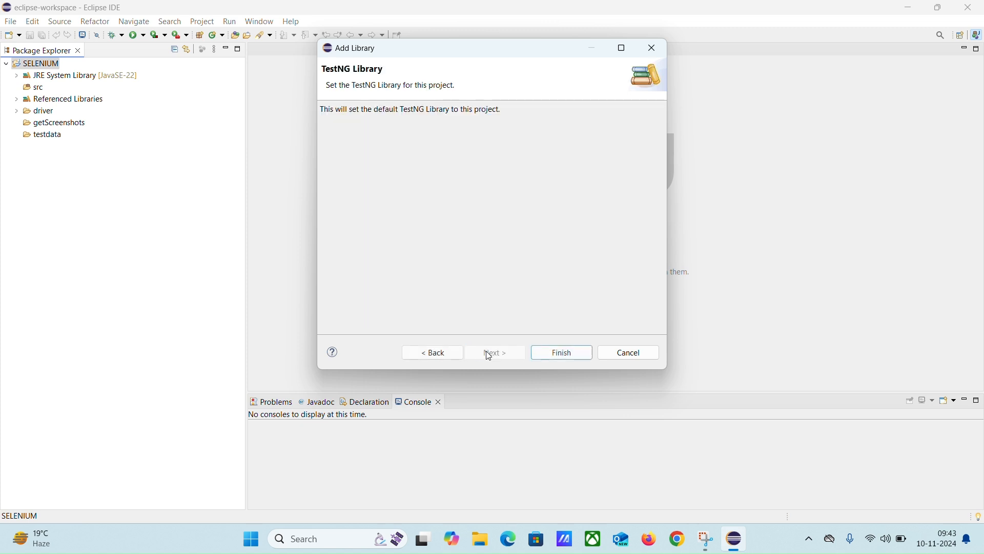
click(563, 352)
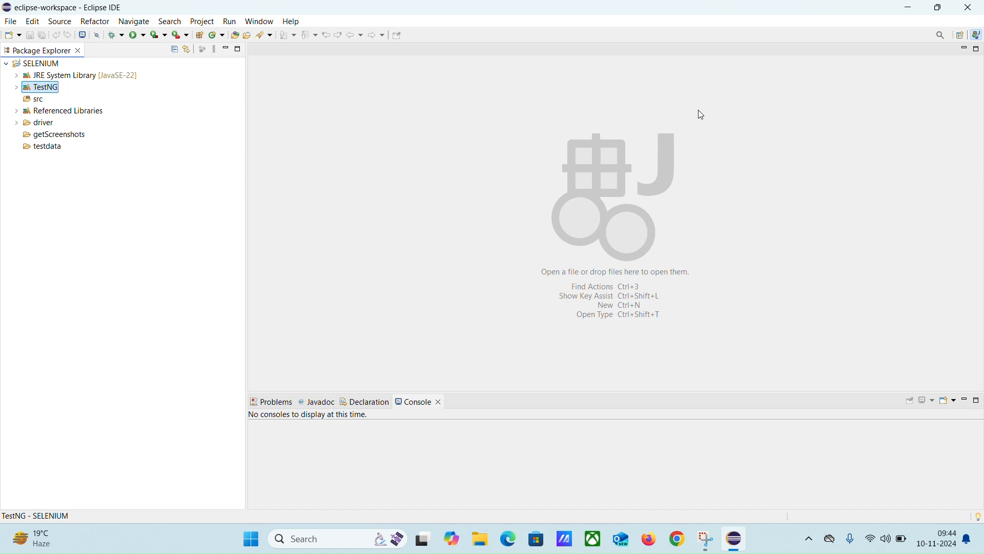
click(974, 8)
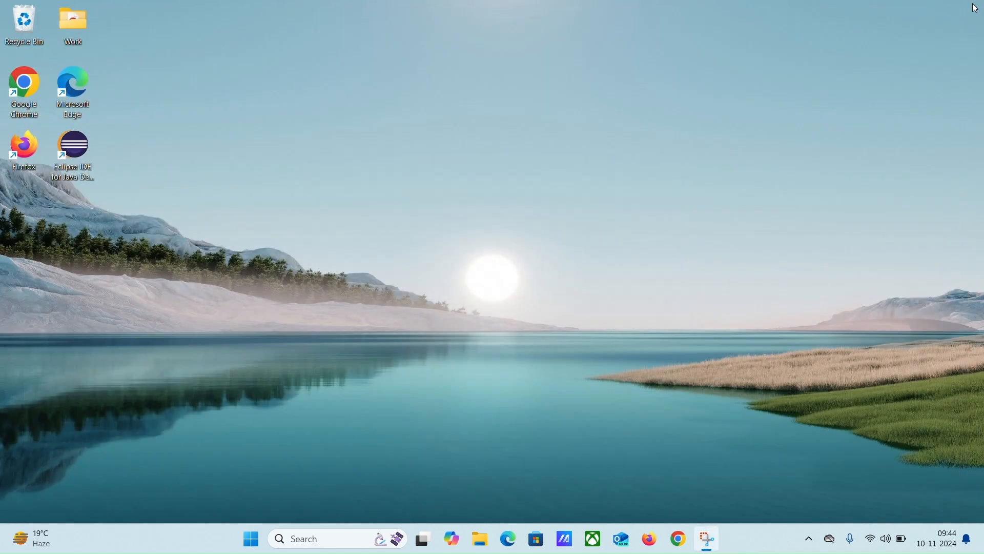